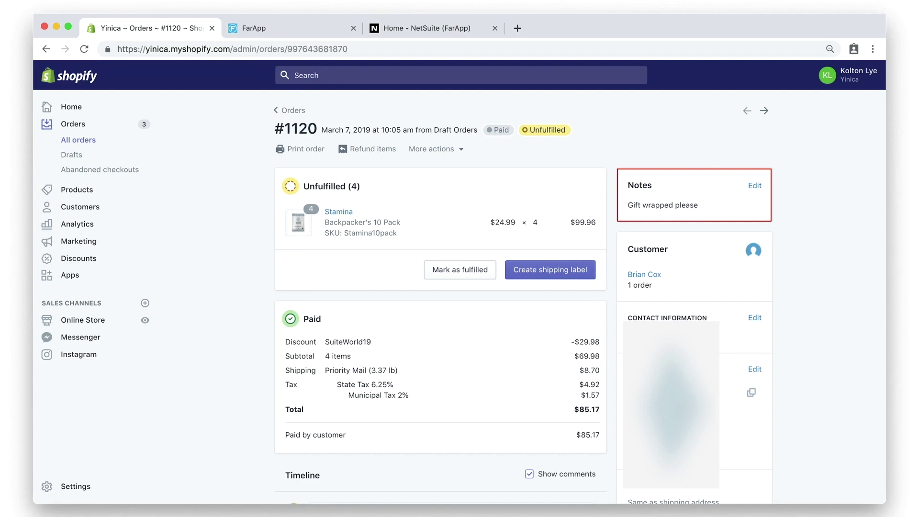
- Review order #1120's Important tag in Shopify, then move to FarApp's synced orders list
scroll(661, 390, "down", 9)
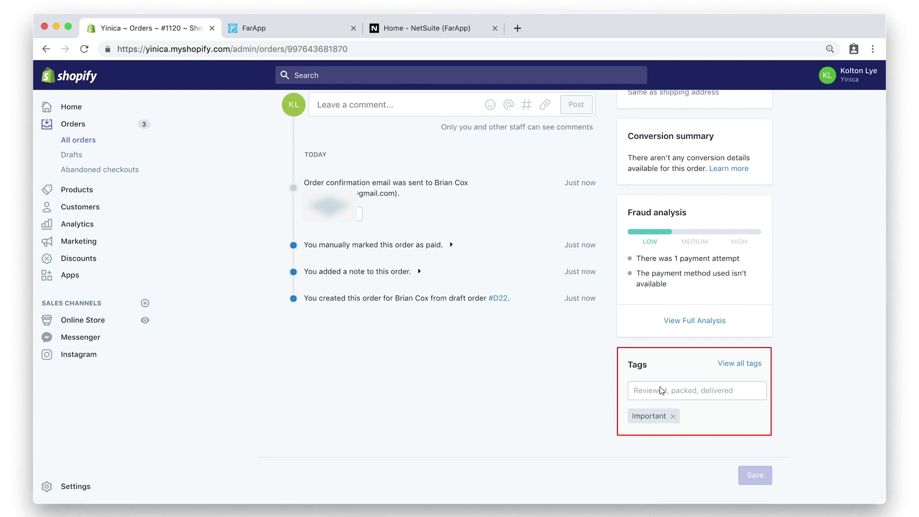
key("ctrl+Tab")
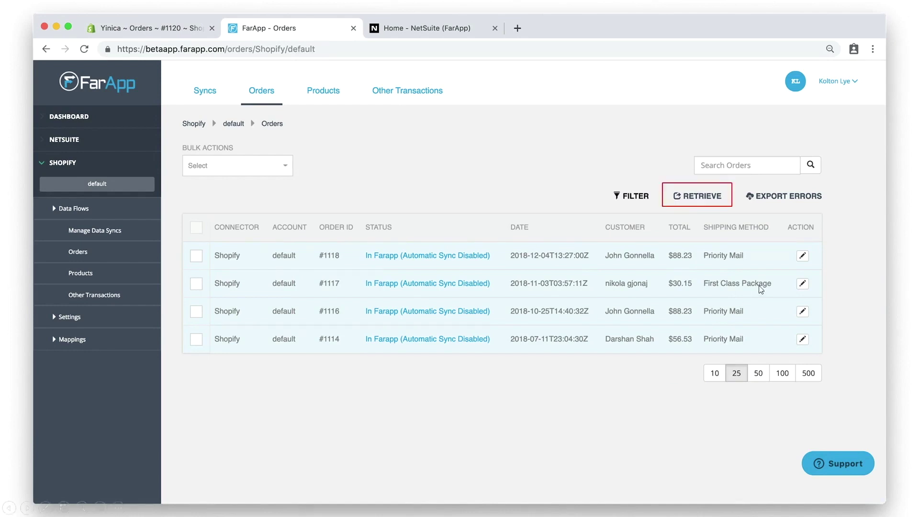
- Retrieve Shopify order #1120 into FarApp
left_click(699, 187)
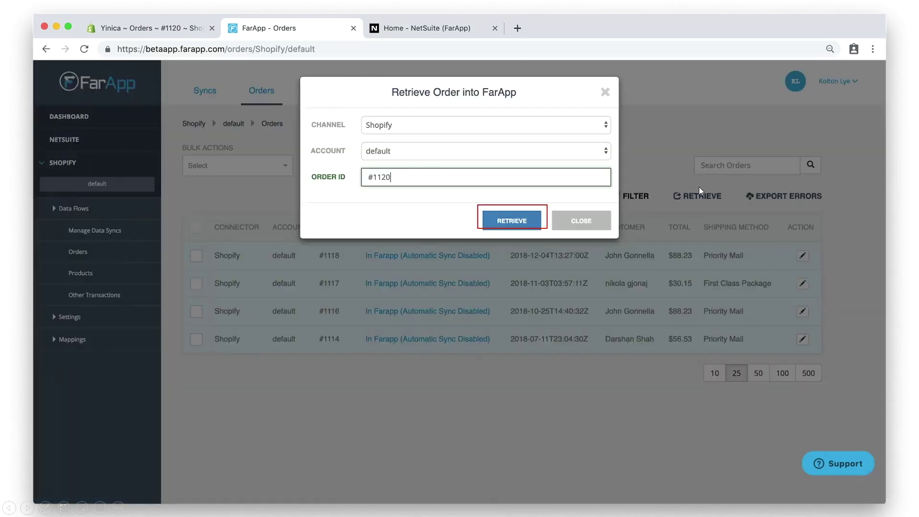
left_click(539, 218)
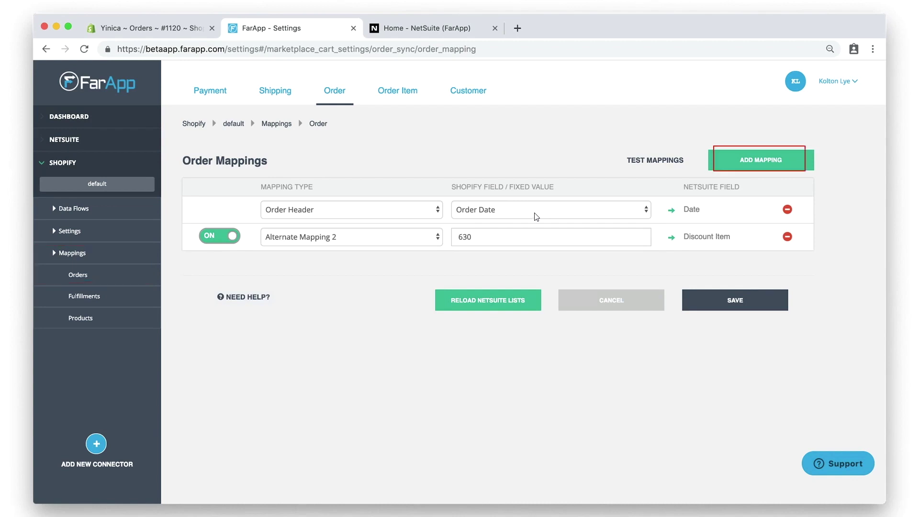
- Add an order mapping filling NetSuite Memo from the Shopify order Comments field
left_click(736, 169)
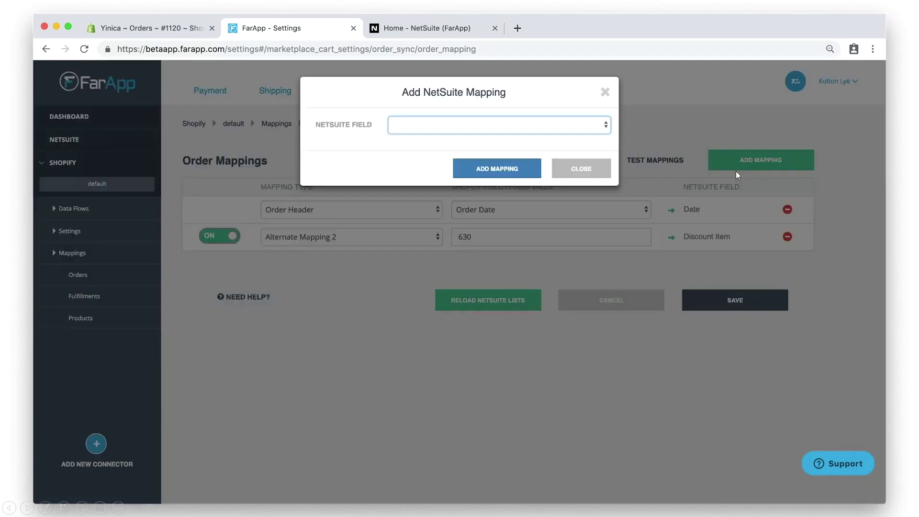
key("space")
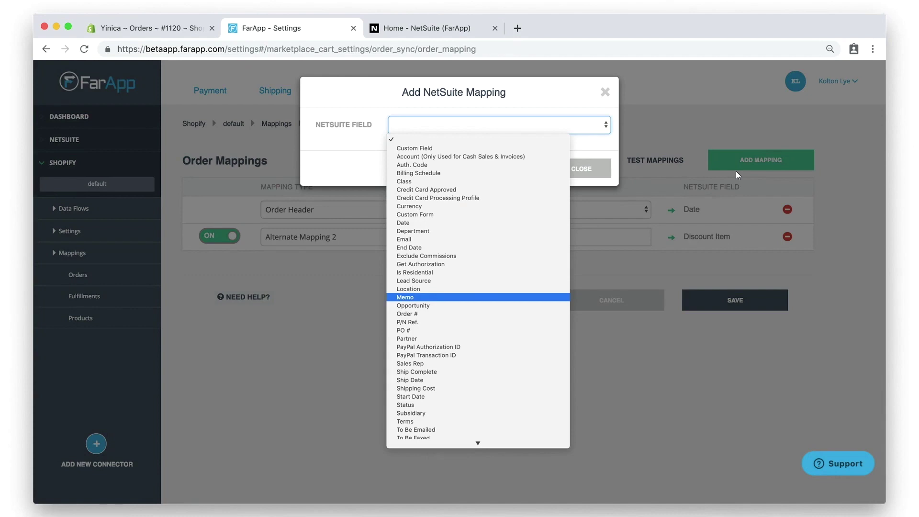
left_click(451, 296)
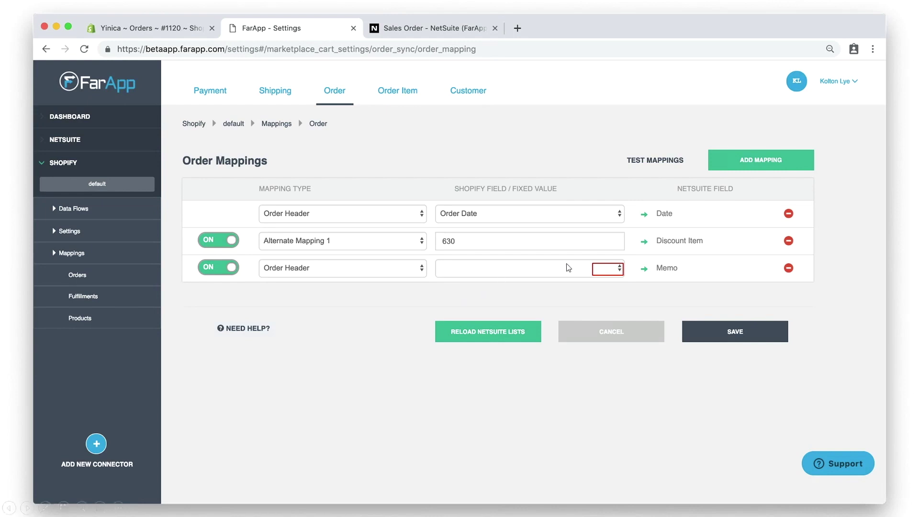
left_click(592, 270)
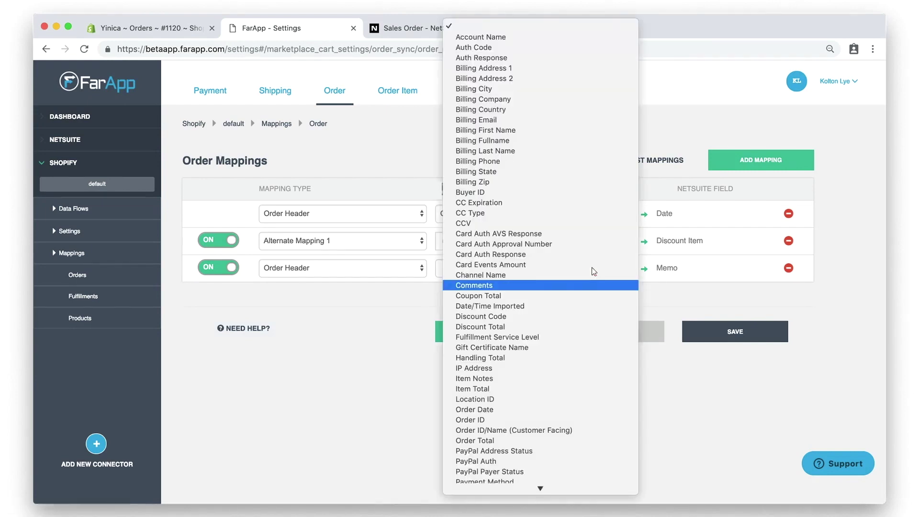
left_click(593, 272)
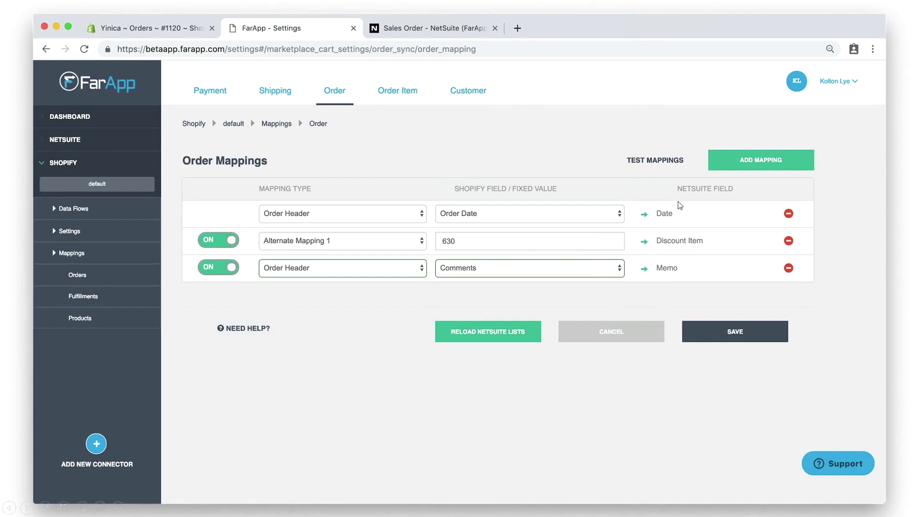
left_click(742, 162)
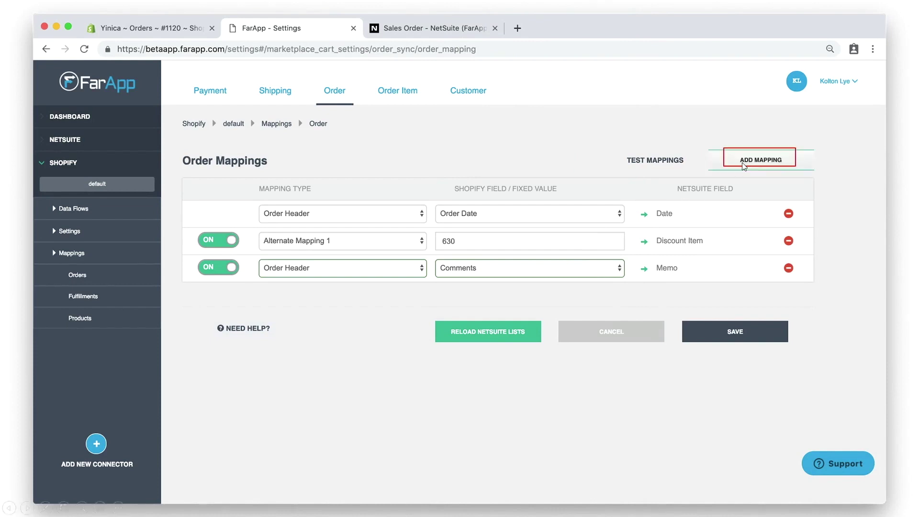
- Add an order mapping for NetSuite custom field custbodytags, sourced from a custom Shopify field
left_click(743, 165)
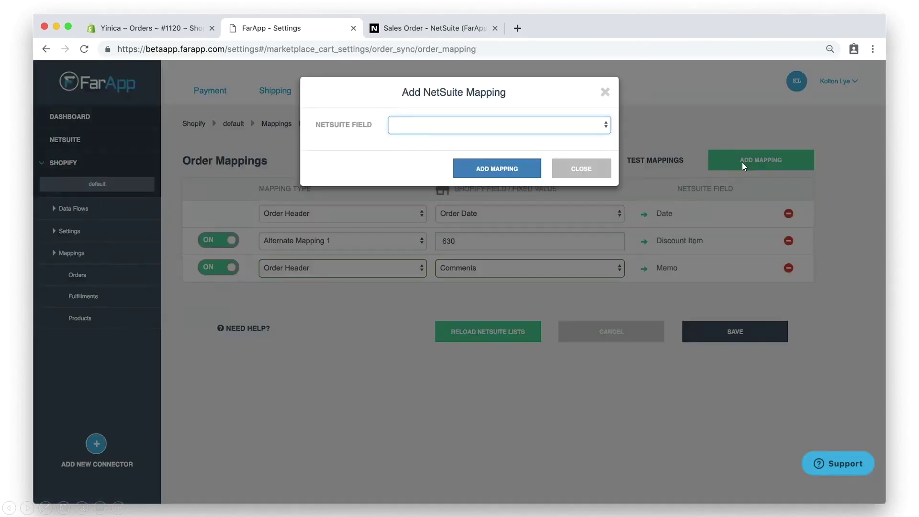
key("space")
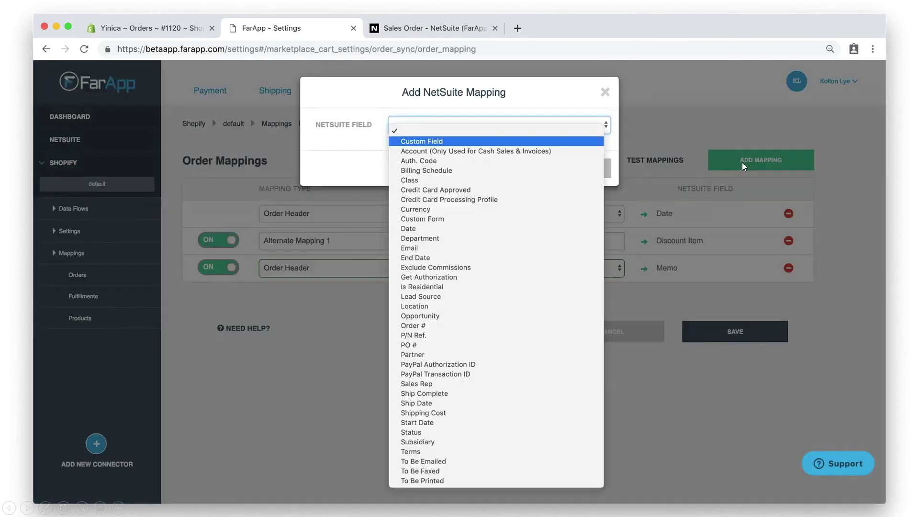
key("Return")
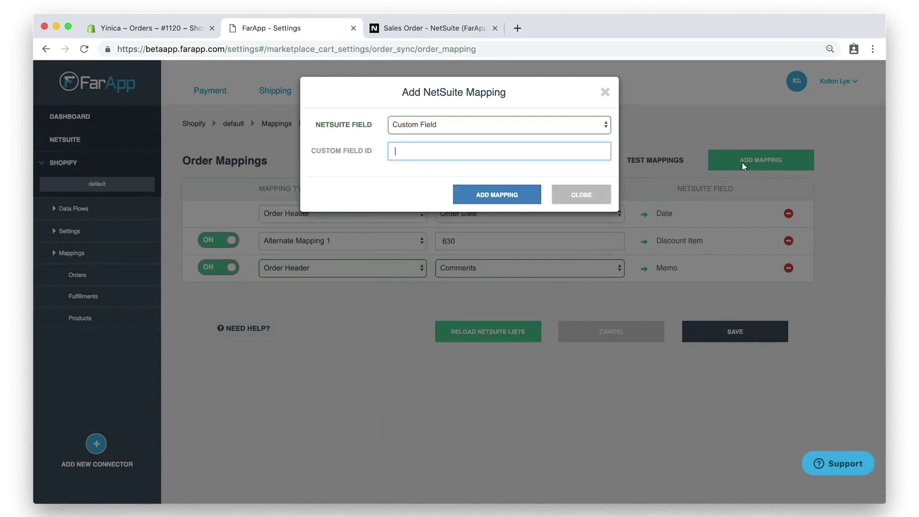
type("custbodytags")
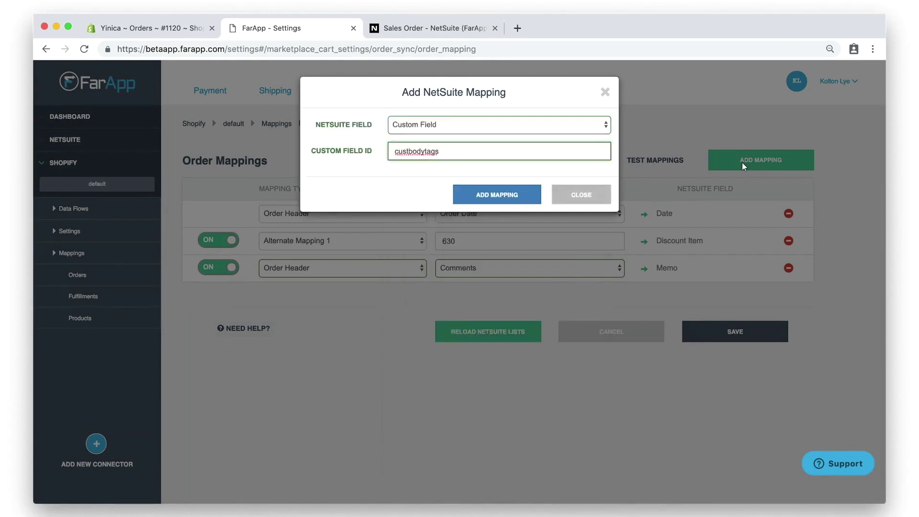
key("Return")
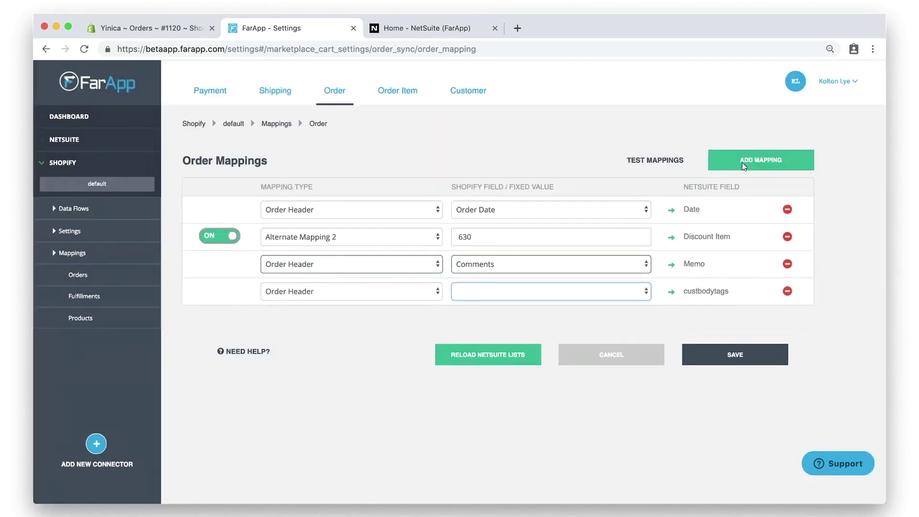
key("space")
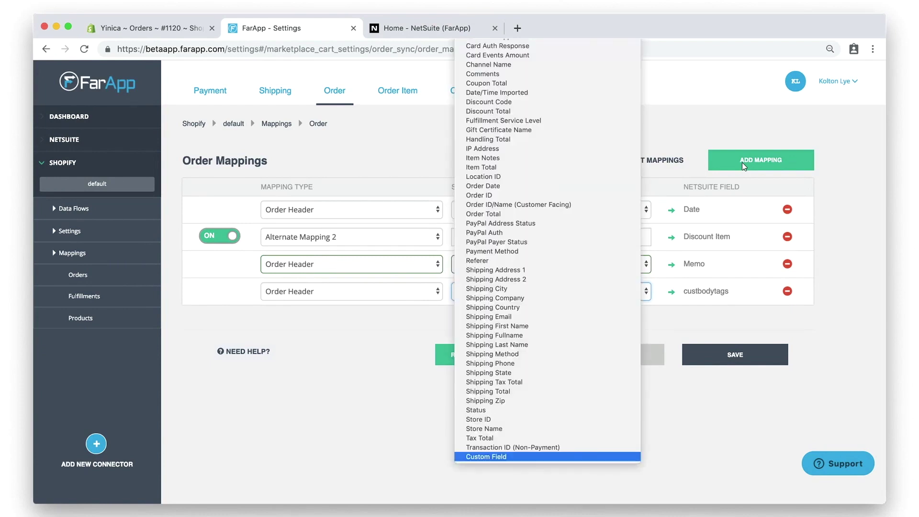
key("Return")
type("#1120")
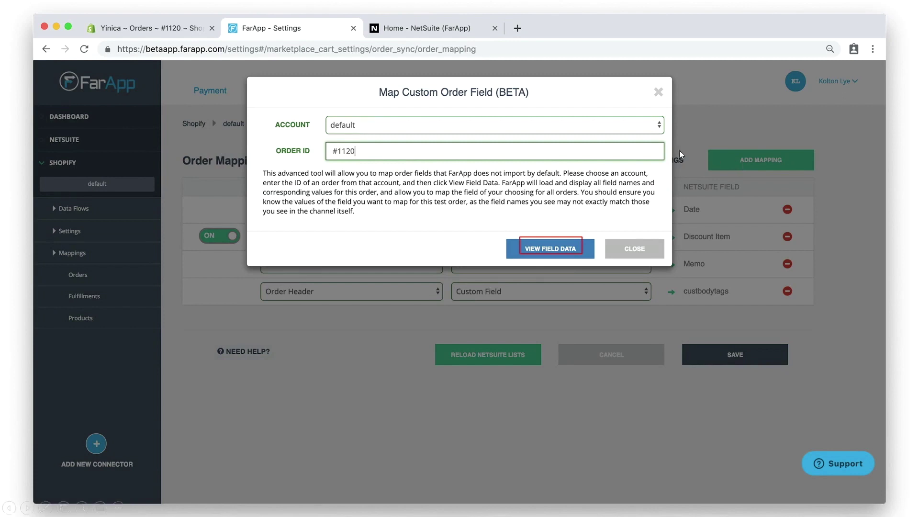
- Load order #1120's field data and map its tags field to custbodytags
left_click(551, 244)
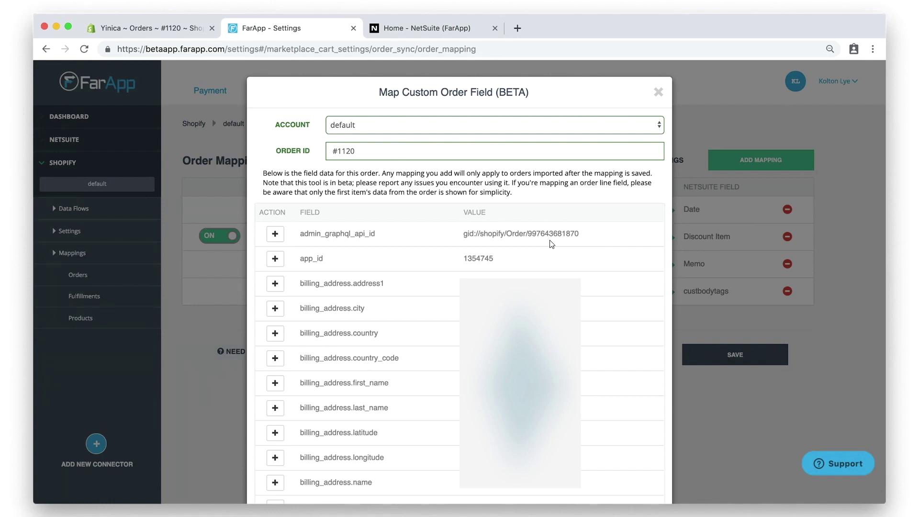
scroll(551, 244, "down", 20)
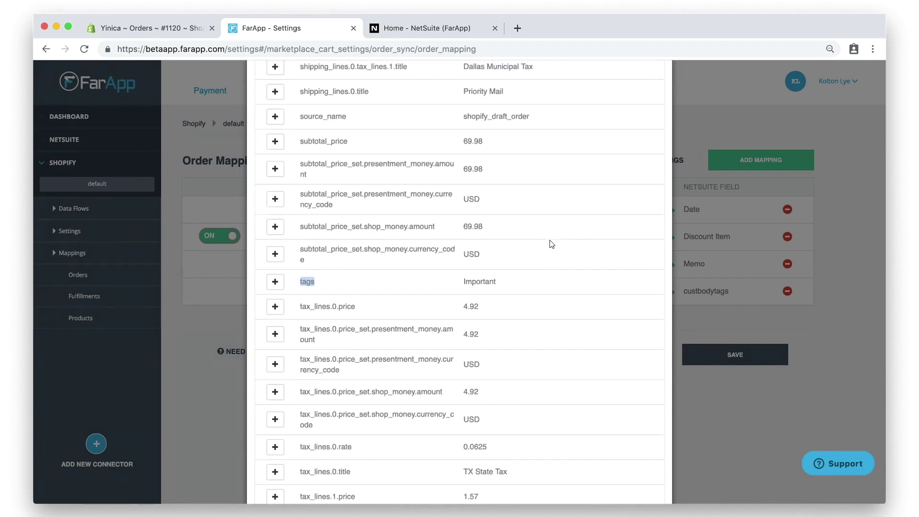
left_click(275, 282)
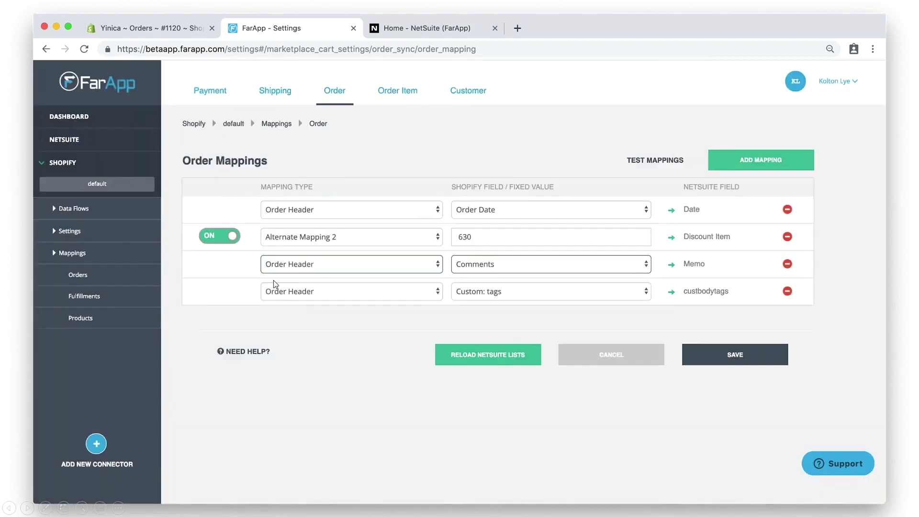
- Save the four order mappings, then move to NetSuite to find order #1120
left_click(747, 368)
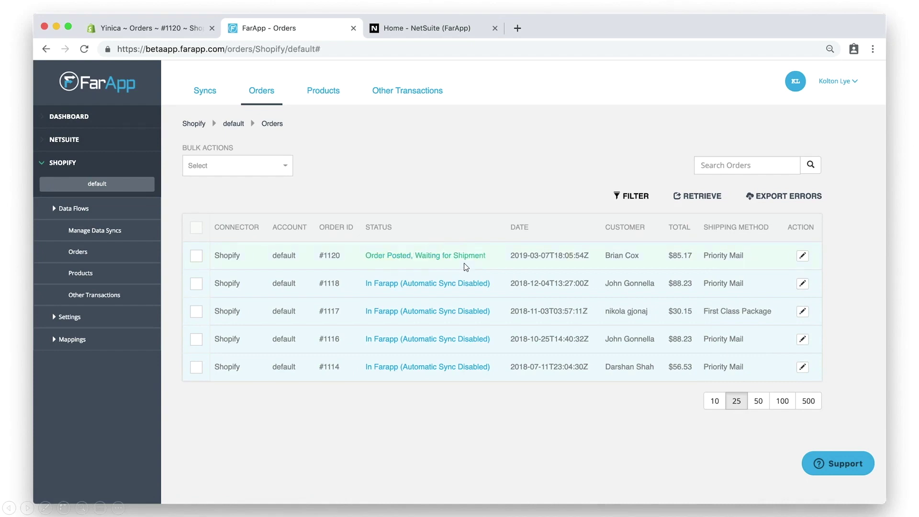
key("ctrl+Tab")
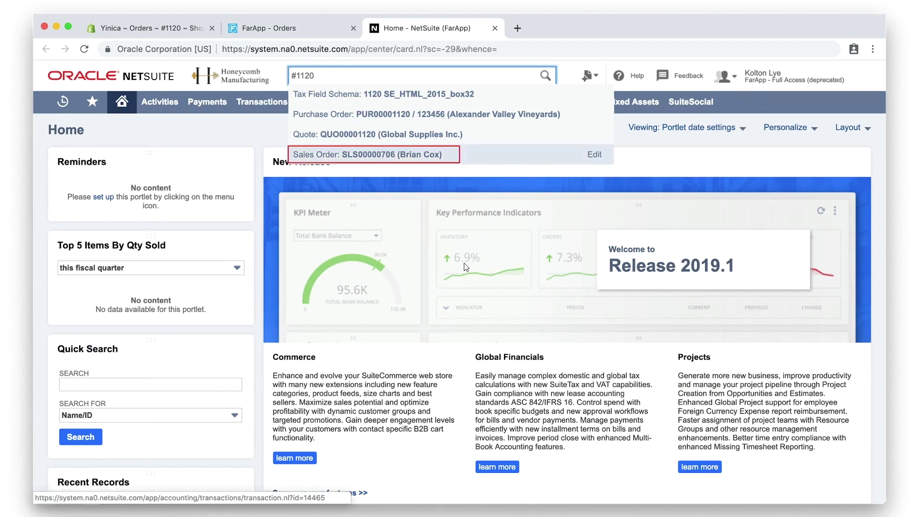
- Open the NetSuite sales order matching #1120 from the search results
key("Return")
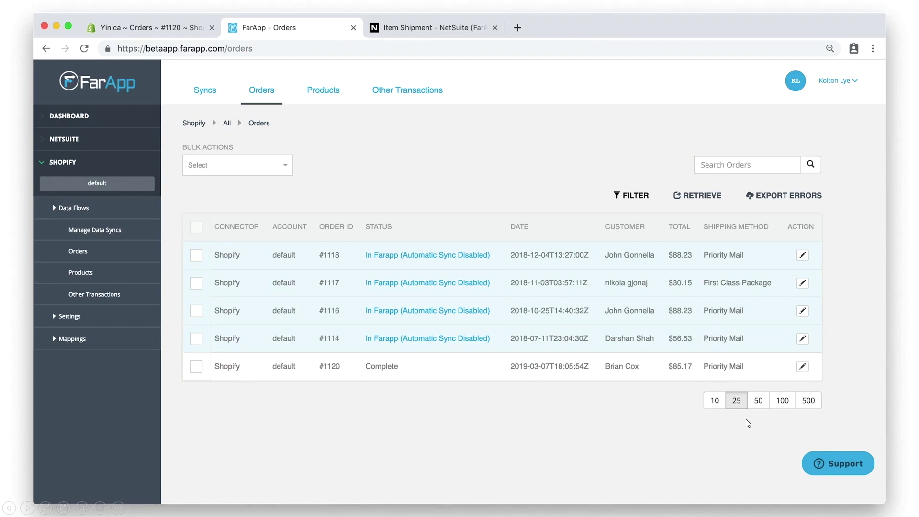
- Return to Shopify order #1120 after confirming it is Complete in FarApp
key("ctrl+shift+Tab")
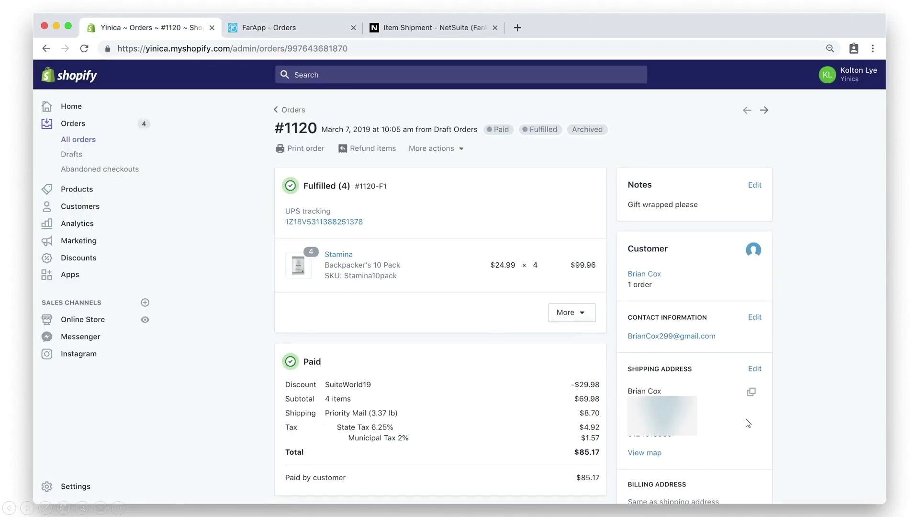